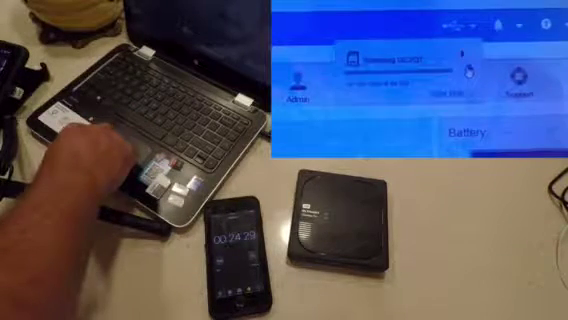
- Bring up the eject prompt for the Samsung GC2QT card, then dismiss it
click(472, 70)
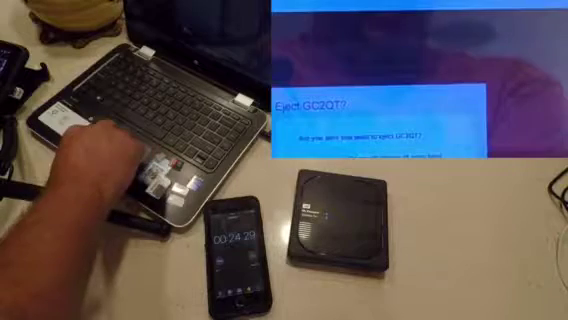
key(Return)
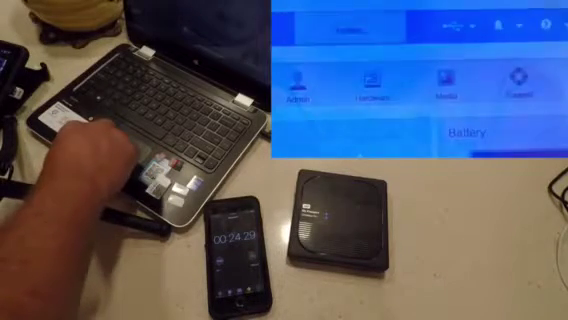